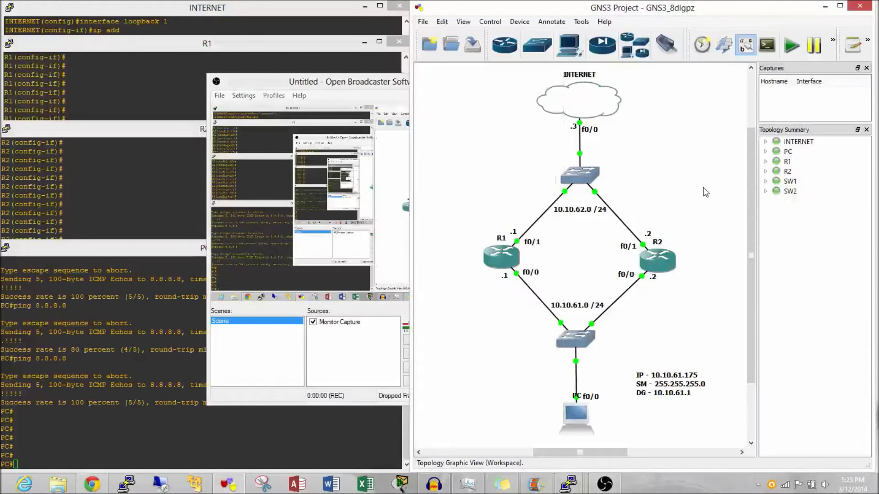
Minimize the Open Broadcaster Software window and exit interface configuration mode on the R2 and R1 consoles
left_click(395, 83)
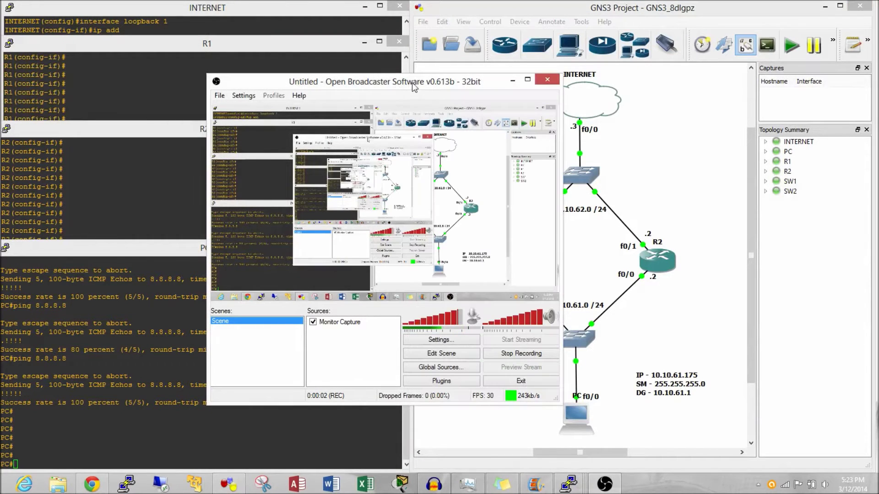
left_click(512, 80)
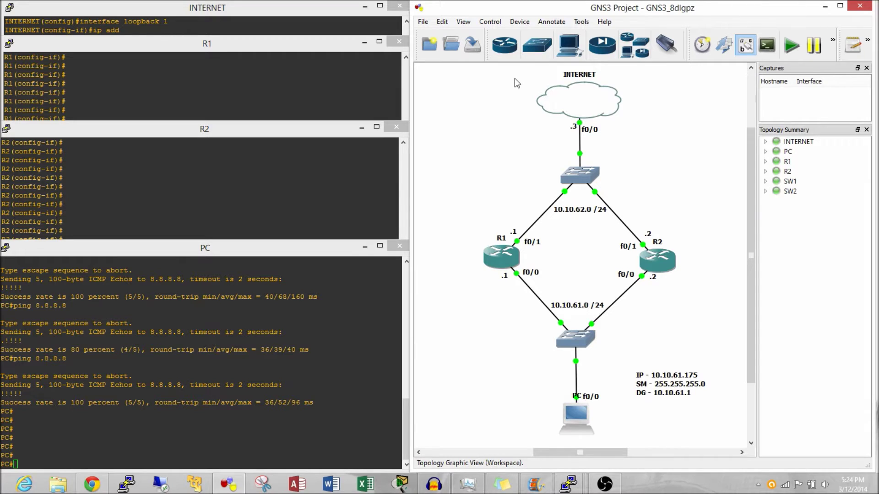
left_click(221, 418)
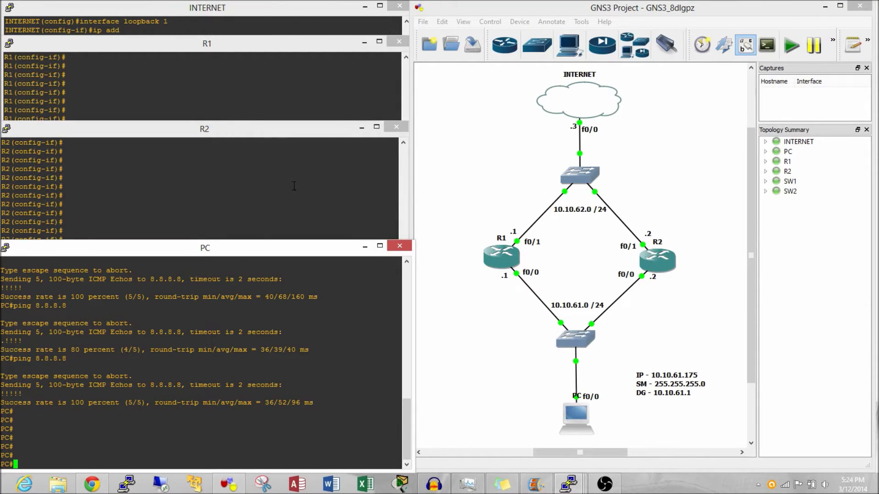
left_click(232, 205)
left_click(95, 100)
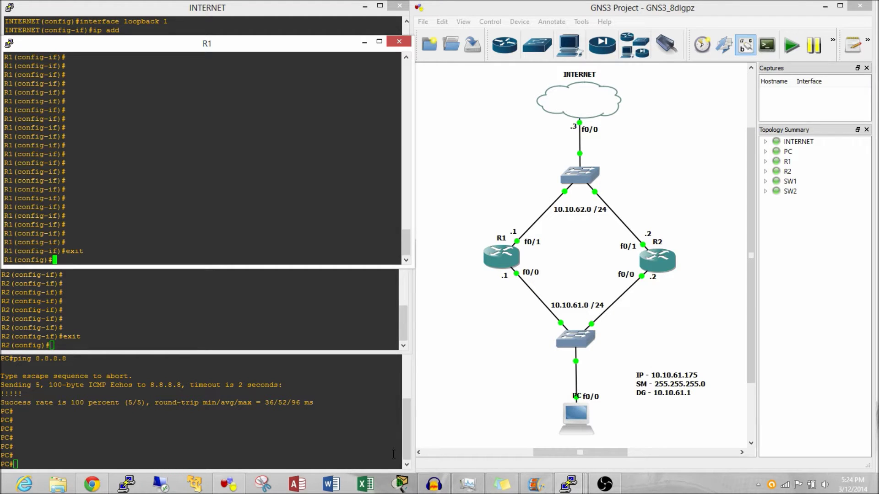
Test connectivity from the PC console to the Internet router by pinging 8.8.8.8 twice
left_click(249, 458)
type("ping")
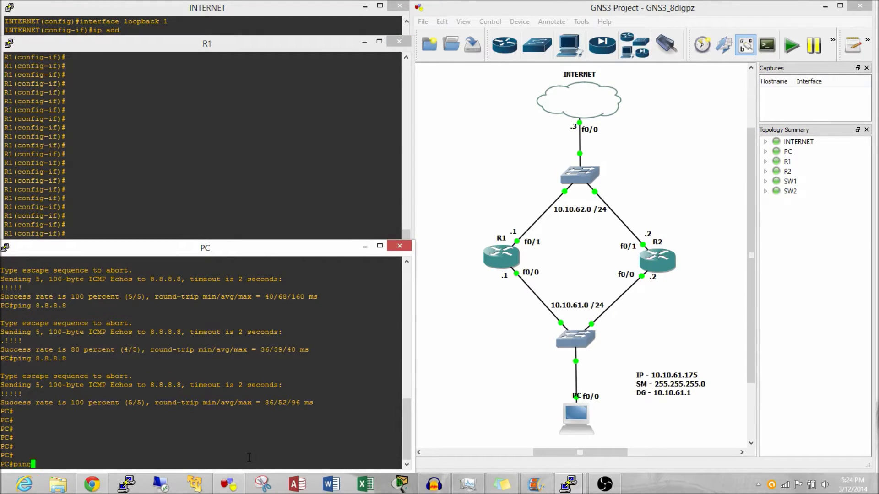
type(" 8.8.8.8")
key("Return")
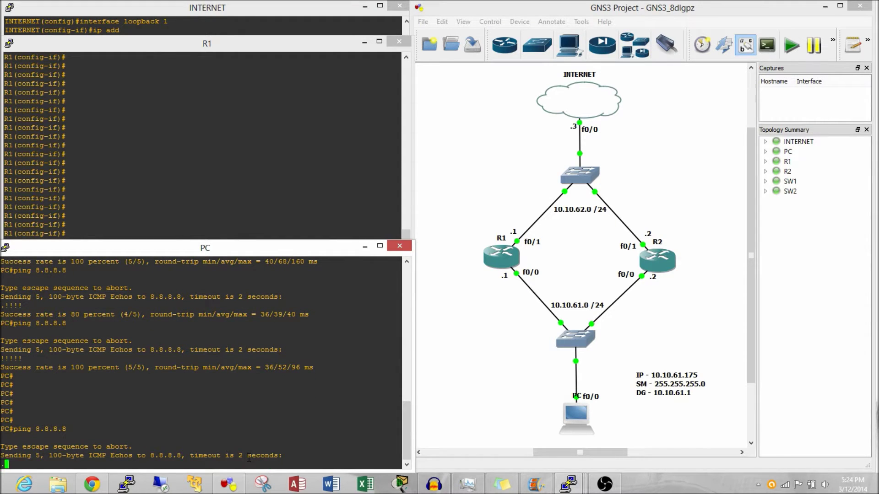
key("Up")
key("Return")
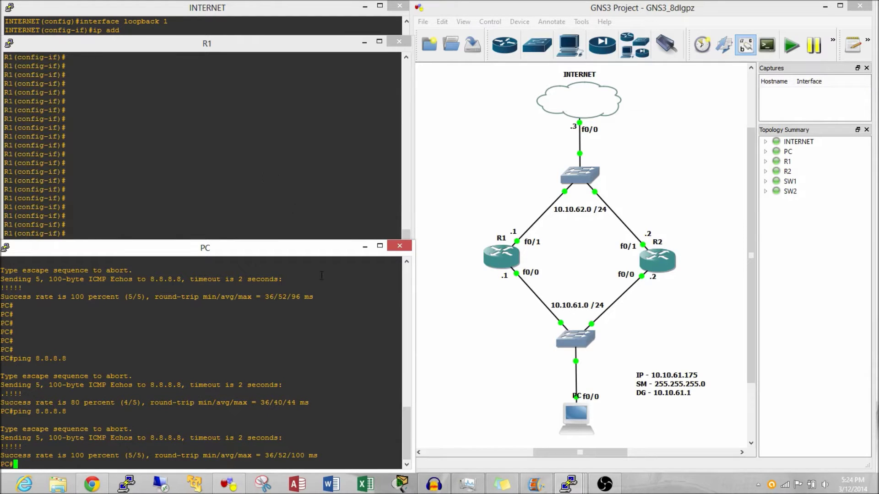
On R2's interface fa 0/0, list the VRRP command options and enable VRRP group 1 with virtual IP 10.10.61.1
left_click_drag(267, 41, 280, 54)
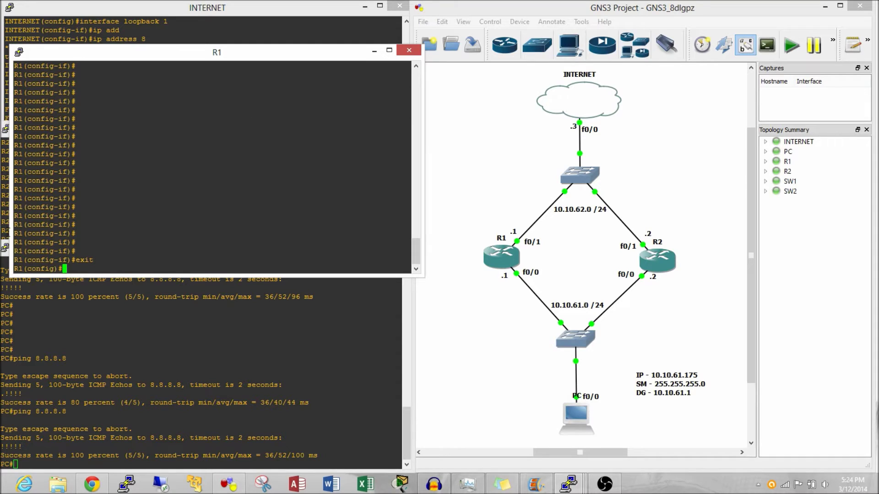
left_click(4, 206)
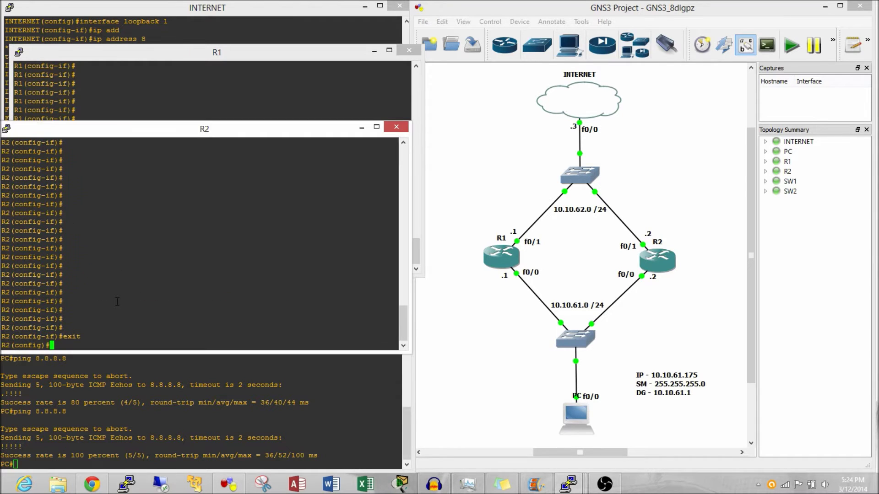
type("int fa 0/0")
key("Return")
type("vr")
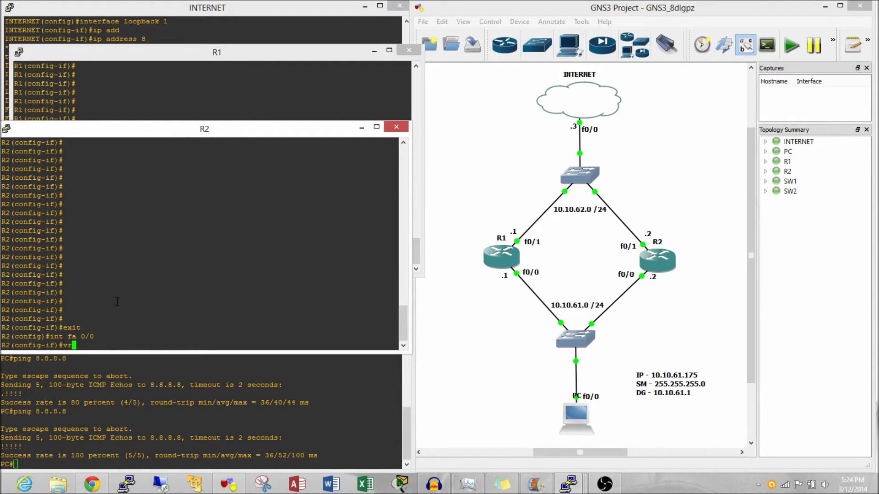
type("rp ?")
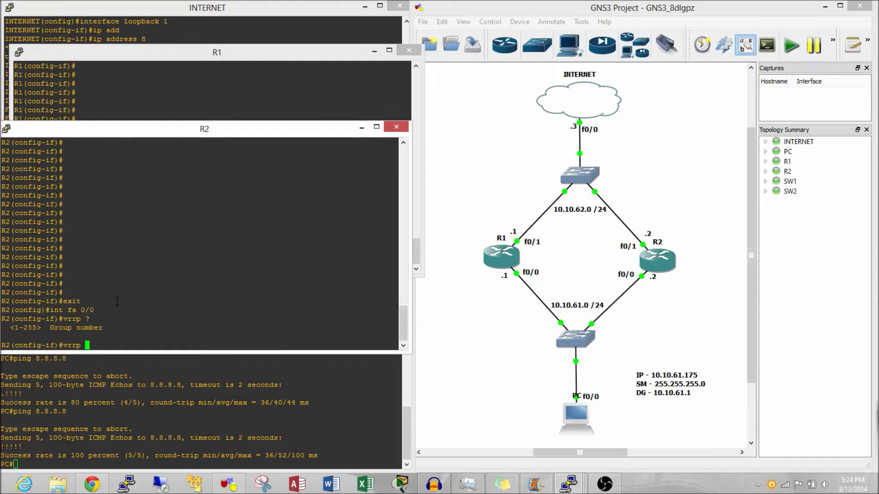
type("1 ?")
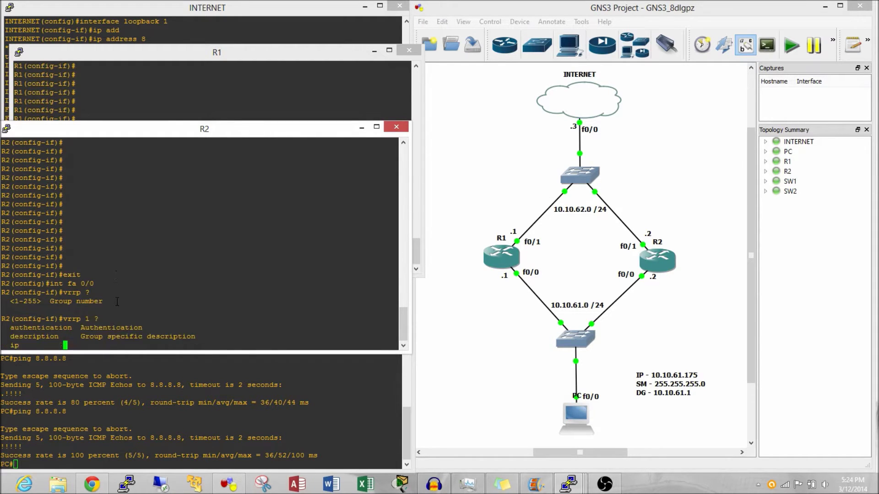
type("ip ")
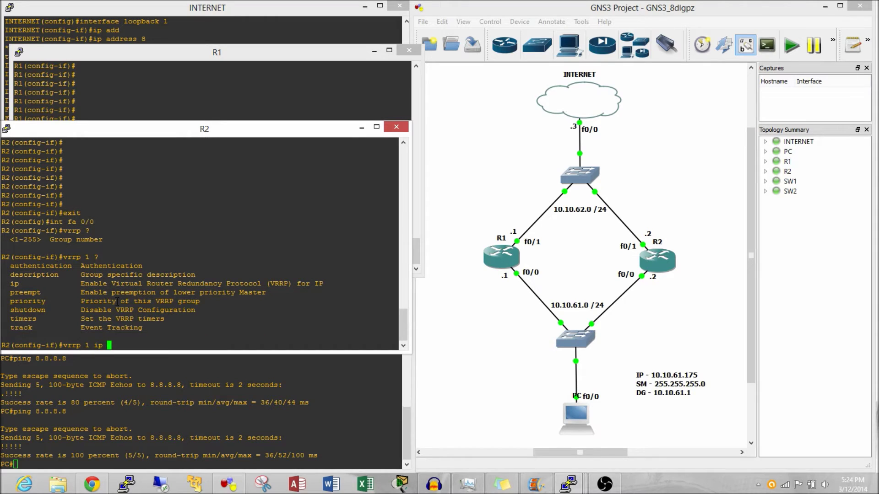
type("10.10.61.1")
key("Return")
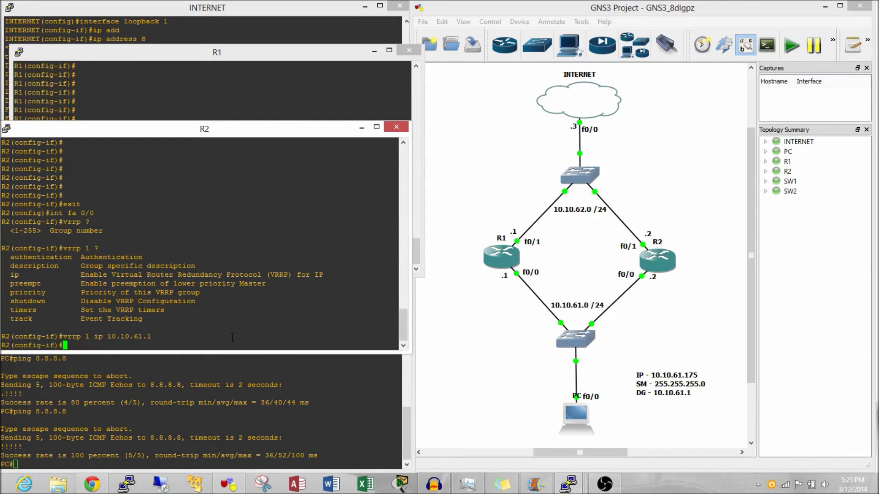
On R1's interface fa 0/0, enable VRRP group 1 with virtual IP 10.10.61.1 and highlight that address in the console
left_click(228, 100)
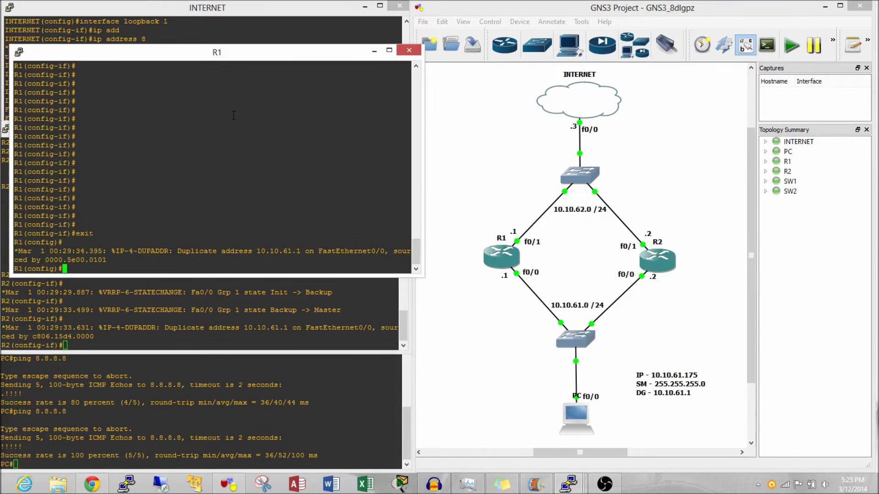
type("int fa 0/0")
key("Return")
type("v")
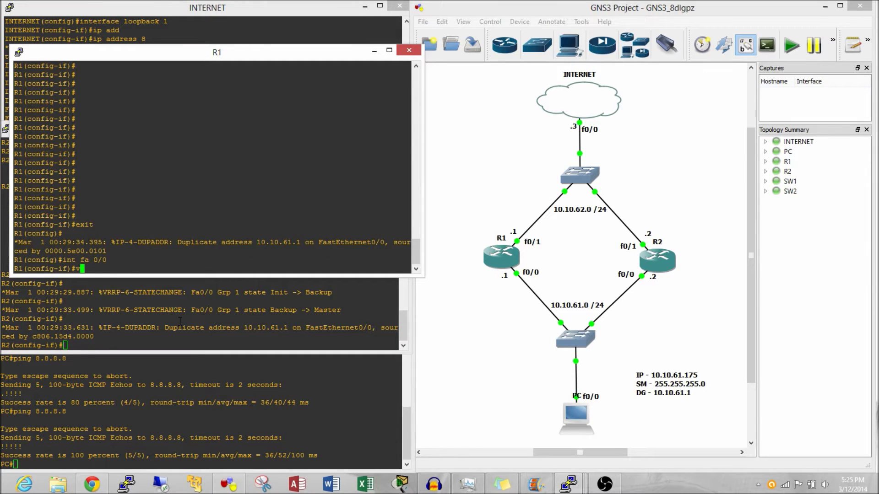
type("rrp 1 ip 10.10.61.1")
key("Return")
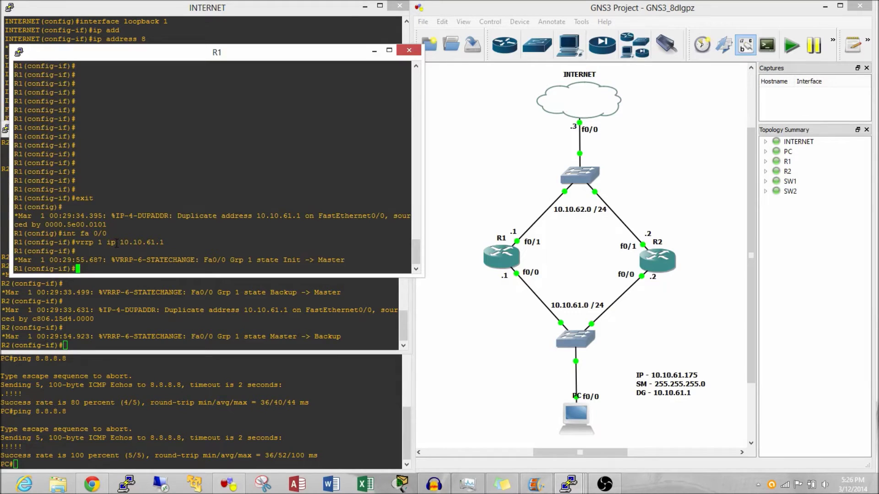
left_click_drag(116, 243, 408, 243)
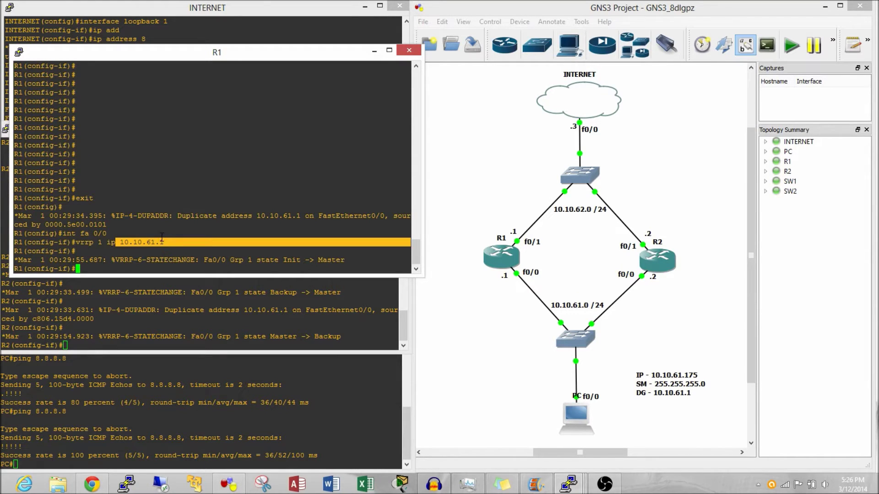
left_click(197, 268)
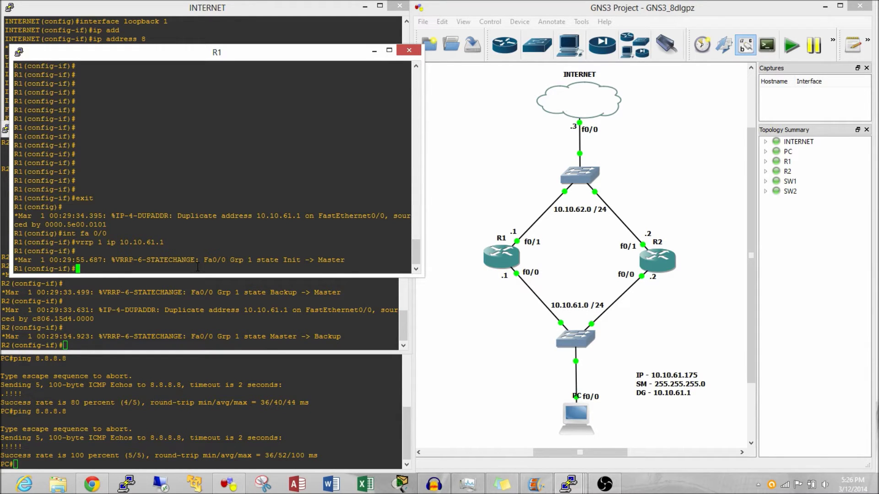
Display R1's VRRP status with do show vrrp and highlight its priority line
type("do show vrrp")
key("Return")
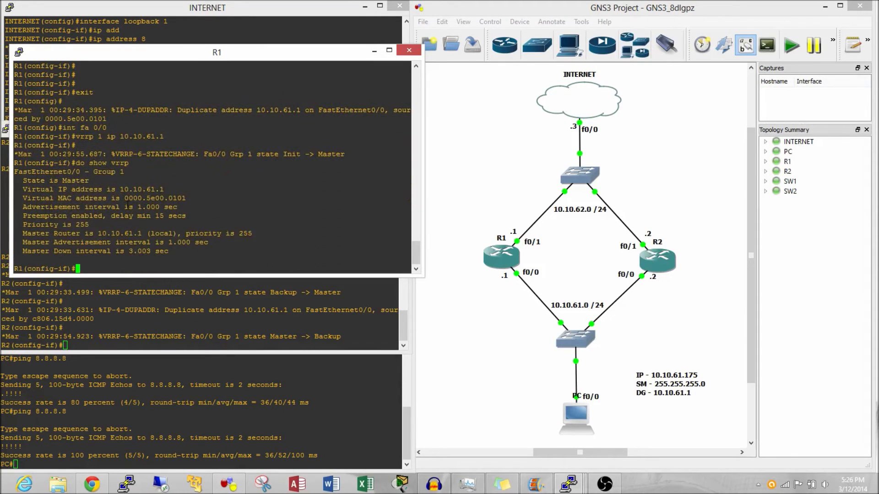
left_click_drag(25, 224, 91, 224)
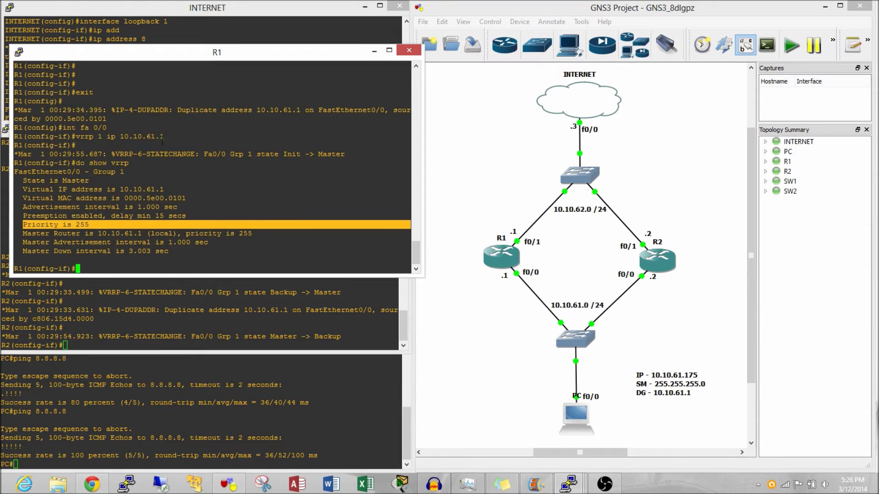
Display R2's VRRP status with do show vrrp and compare it with the R1 output
left_click(191, 325)
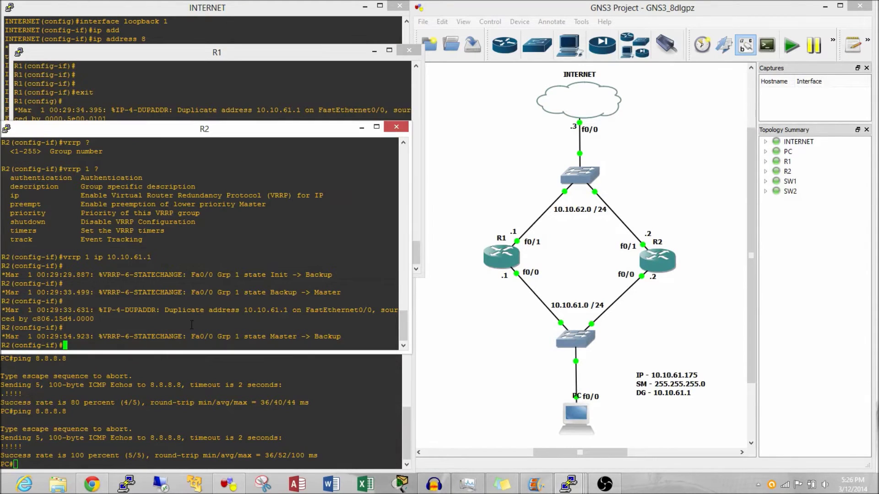
type("do show vrrp")
key("Return")
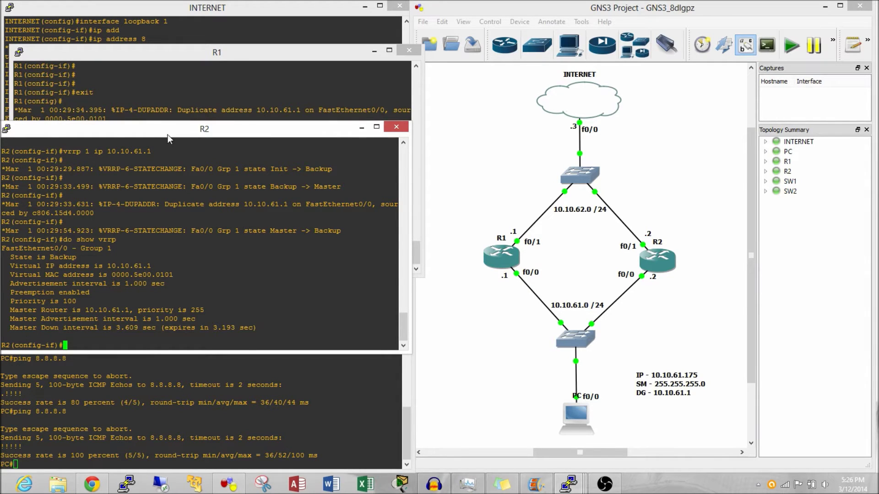
left_click(182, 95)
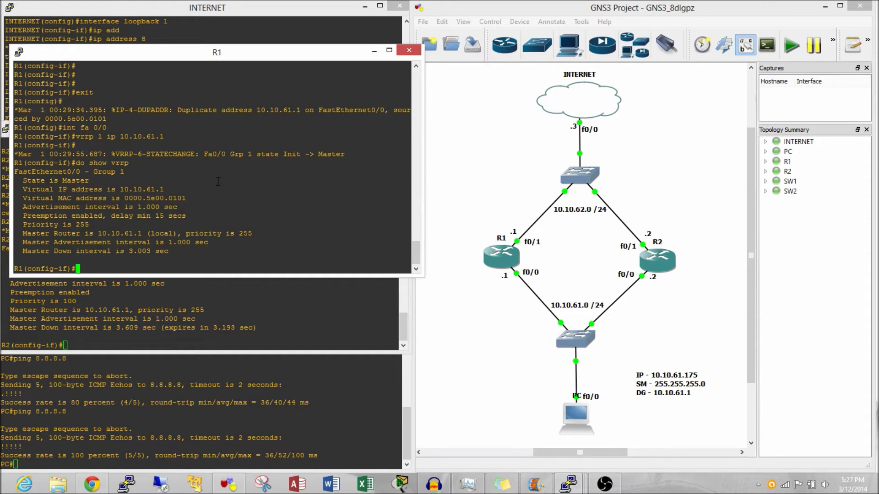
left_click(146, 309)
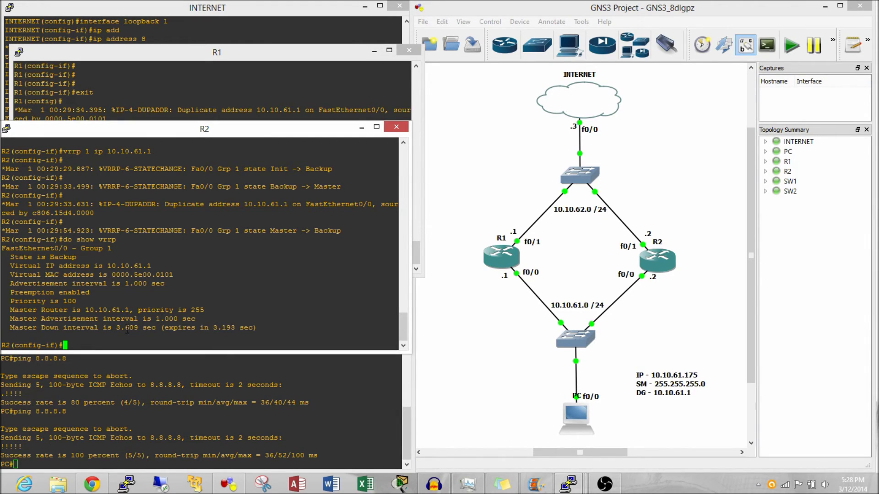
left_click(186, 112)
Ping 8.8.8.8 from the PC console to check connectivity with VRRP enabled on both routers
left_click(136, 456)
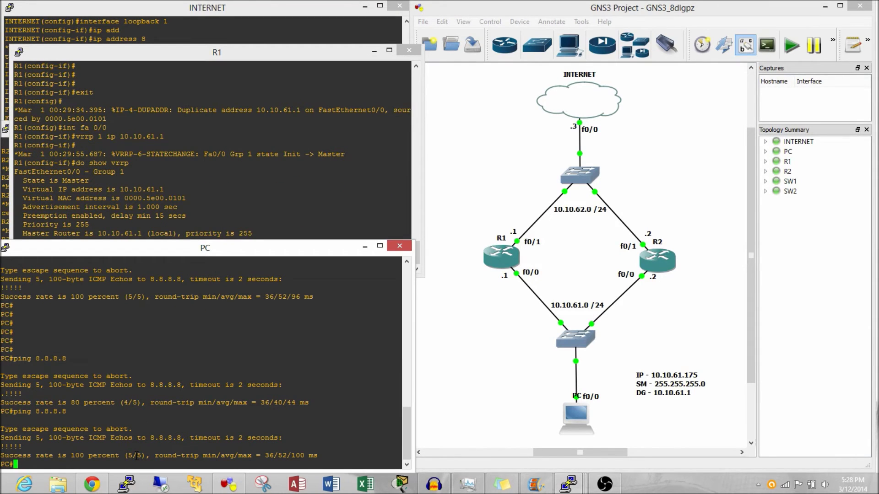
type("ping 8.8.8.8")
key("Return")
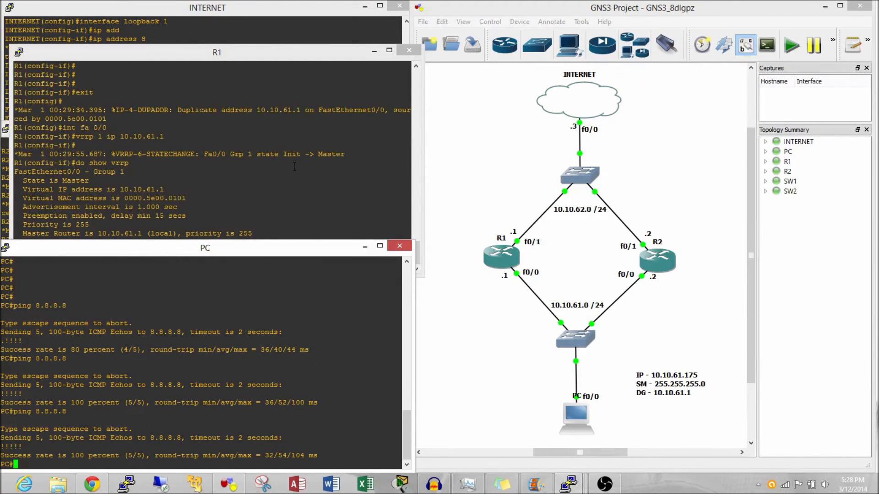
Shut down R1's FastEthernet0/0 interface to simulate a gateway failure
left_click(294, 166)
left_click(5, 192)
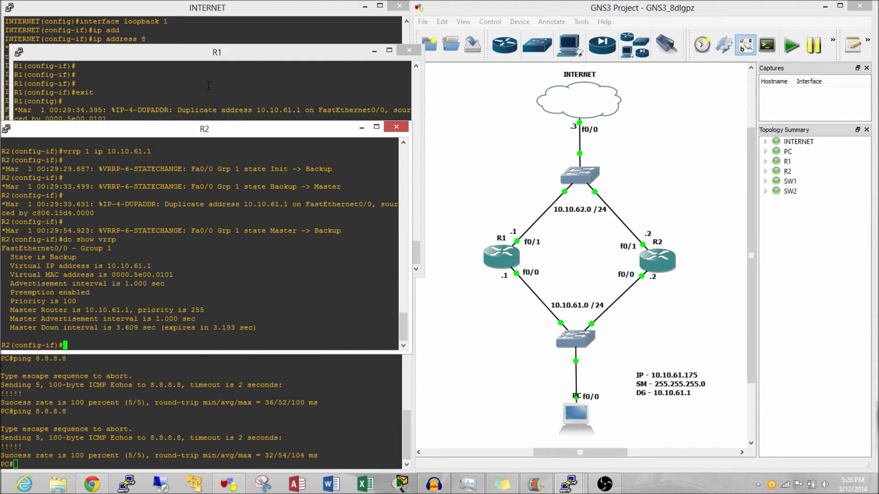
left_click(205, 101)
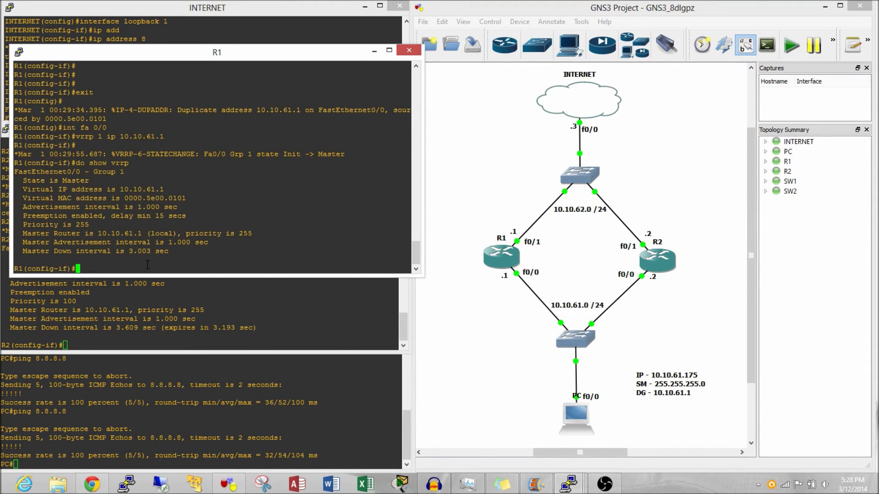
type("shut")
key("Return")
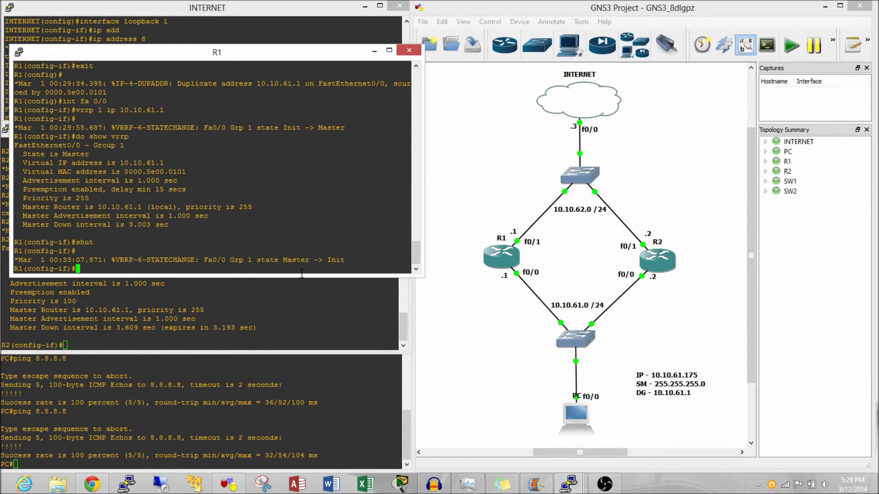
Check R2's console for the VRRP state change and ping 8.8.8.8 again from the PC
left_click(327, 308)
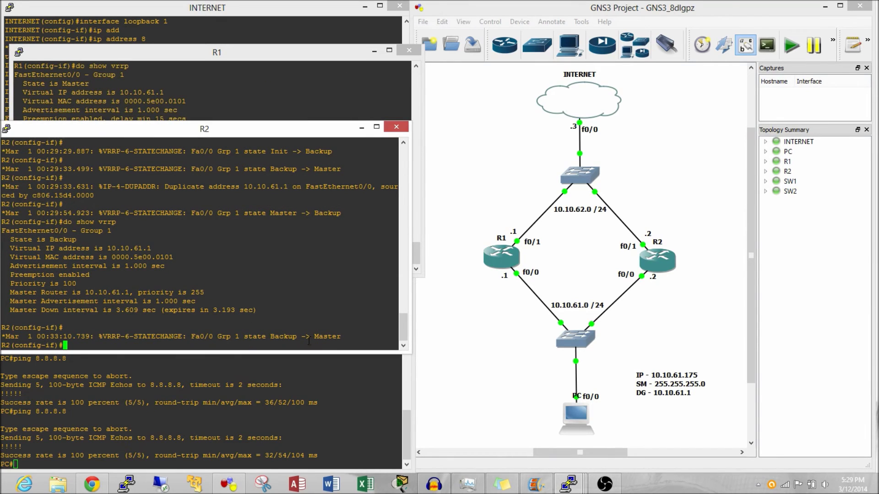
left_click(293, 424)
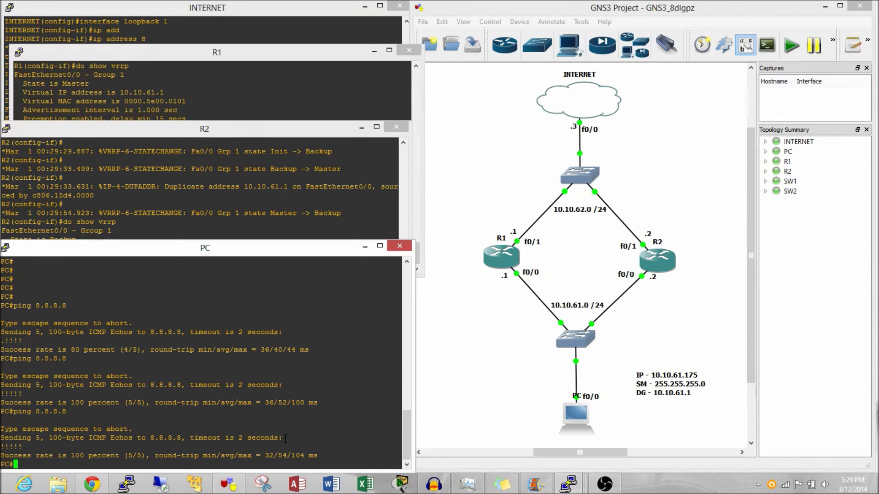
key("Up")
key("Return")
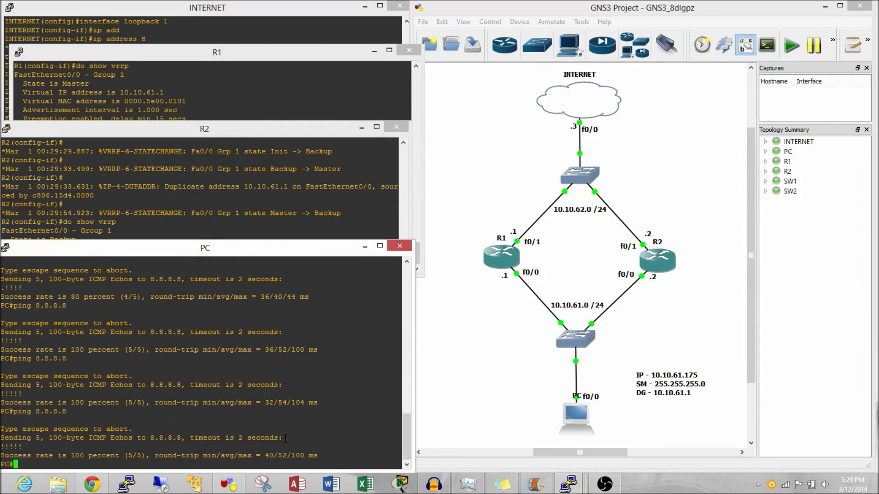
Bring R1's FastEthernet0/0 interface back up with no shut
left_click(256, 196)
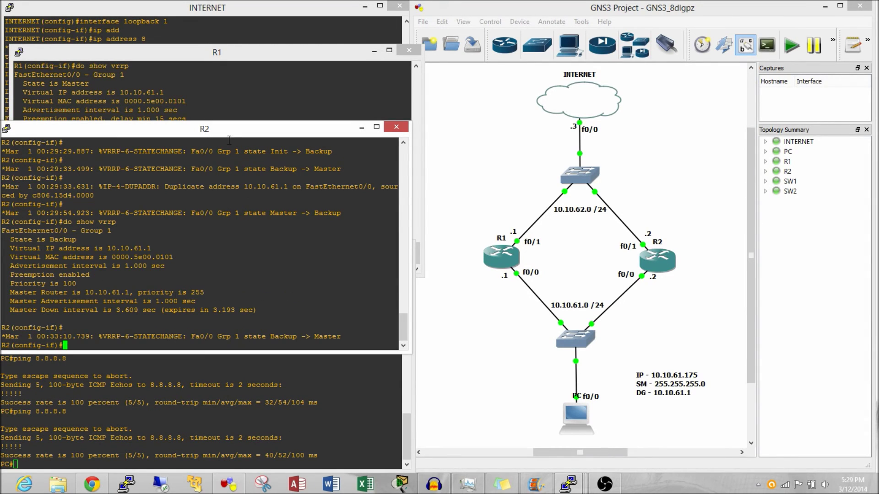
left_click(227, 106)
key("Up")
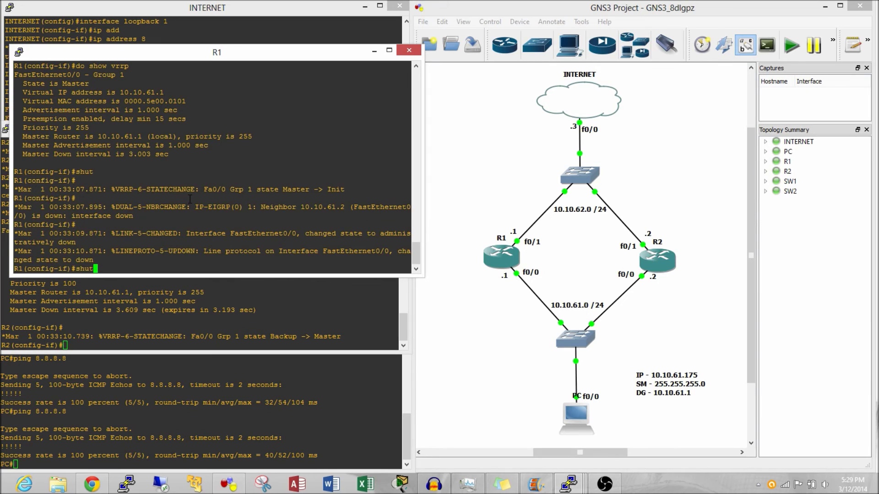
key("ctrl+a")
type("no")
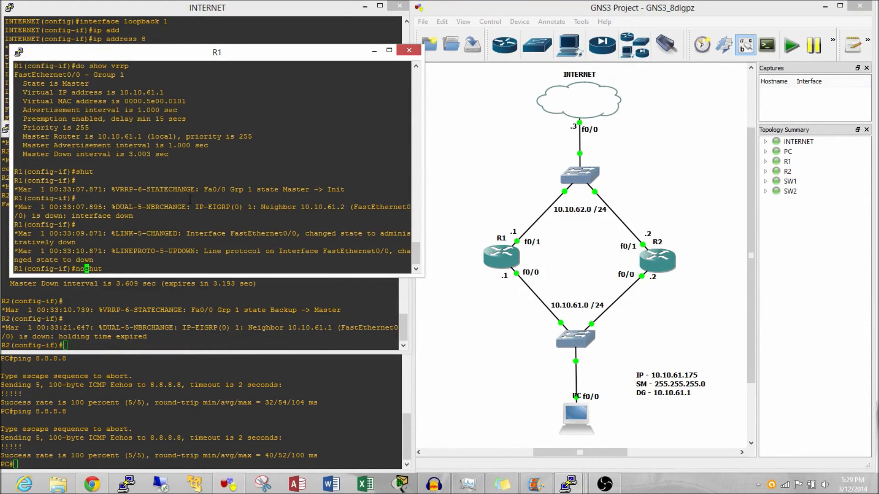
key("Return")
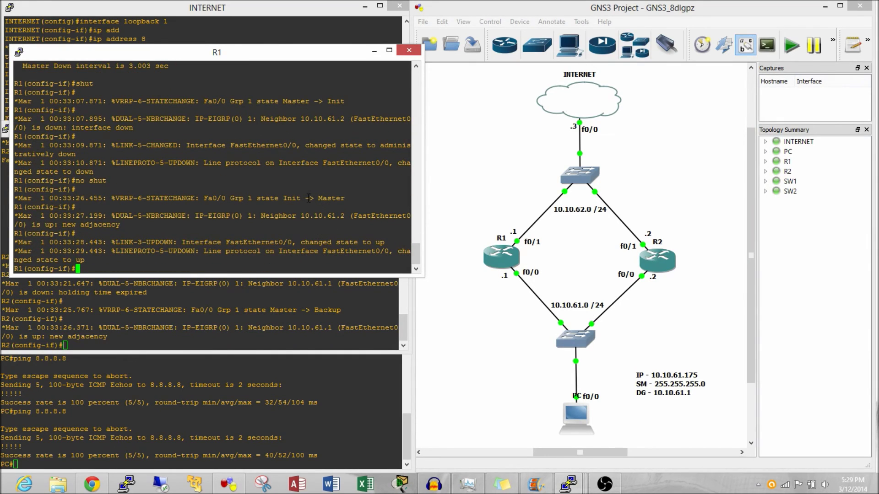
Display R1's VRRP status with do show vrrp and check the router's state line
type("do show vrrp")
key("Return")
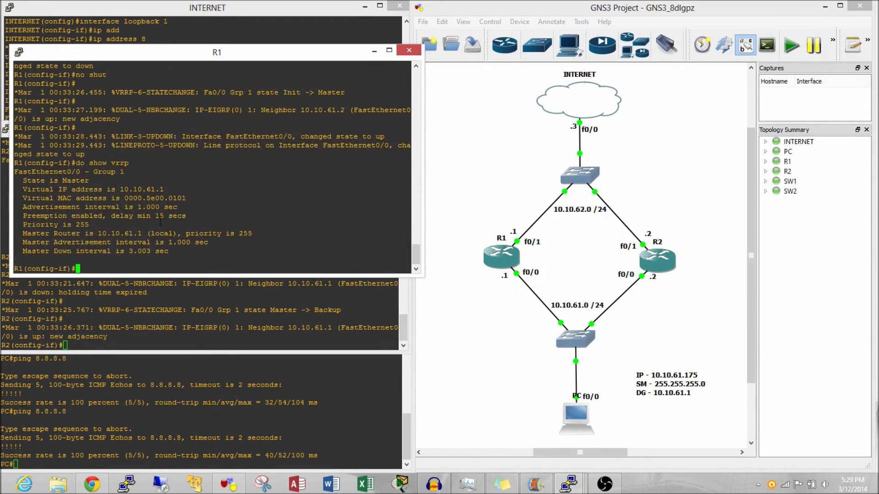
left_click_drag(45, 180, 102, 182)
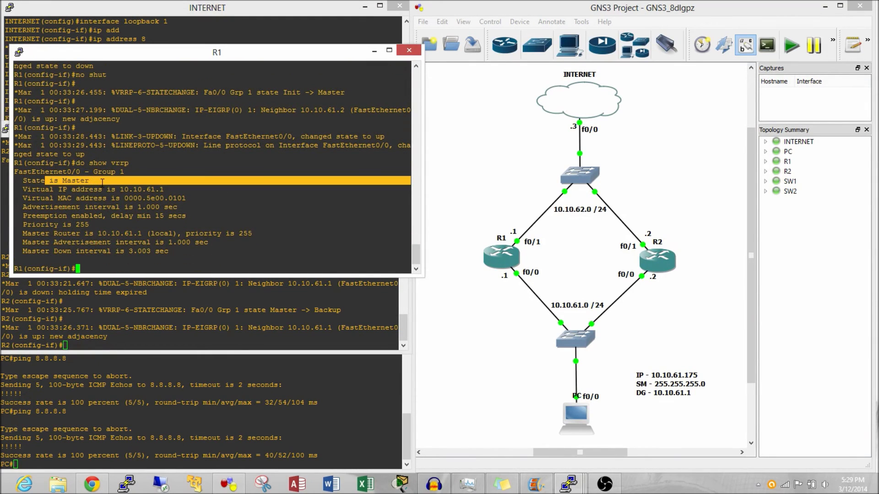
Display R2's VRRP status with do show vrrp and check its state after R1's interface recovery
left_click(154, 337)
type("do s")
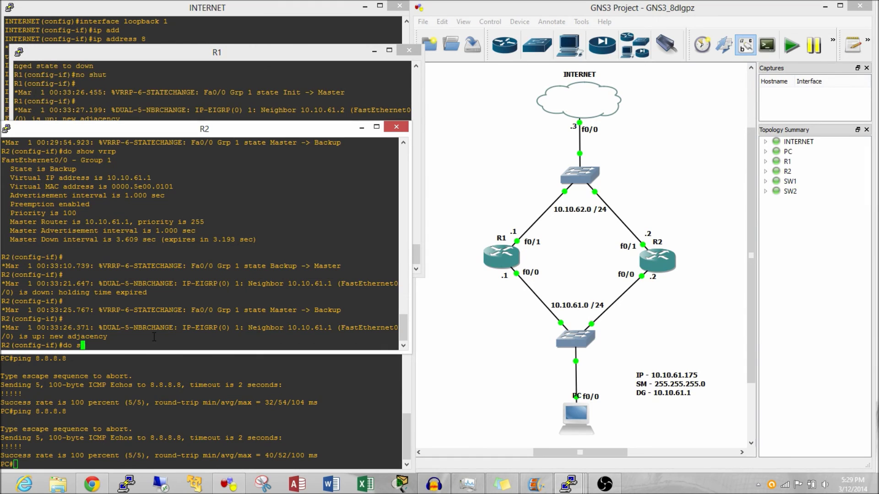
type("how vrrp")
key("Return")
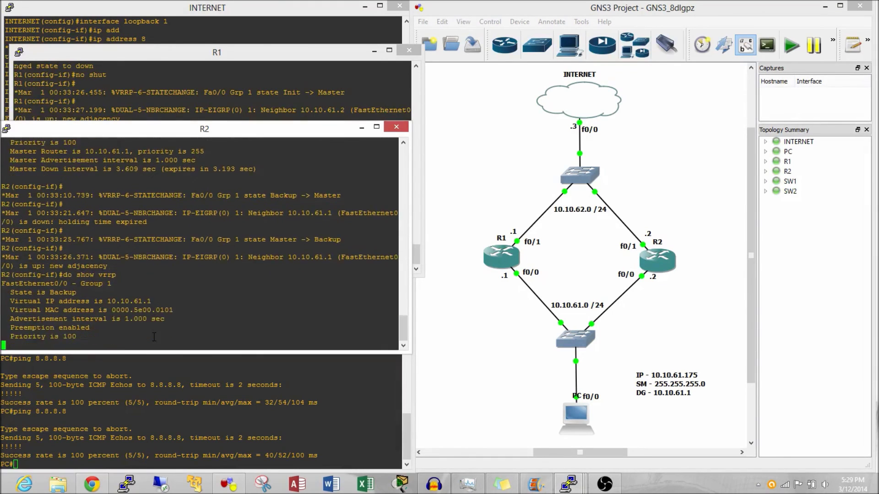
left_click_drag(19, 257, 112, 256)
left_click(165, 288)
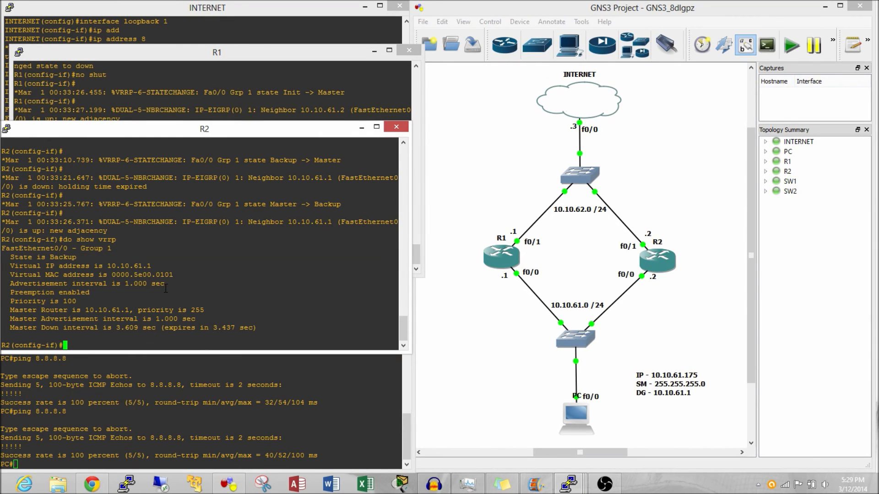
Compare the VRRP output in the R1 and R2 consoles and review the ping results in the PC console
left_click(224, 52)
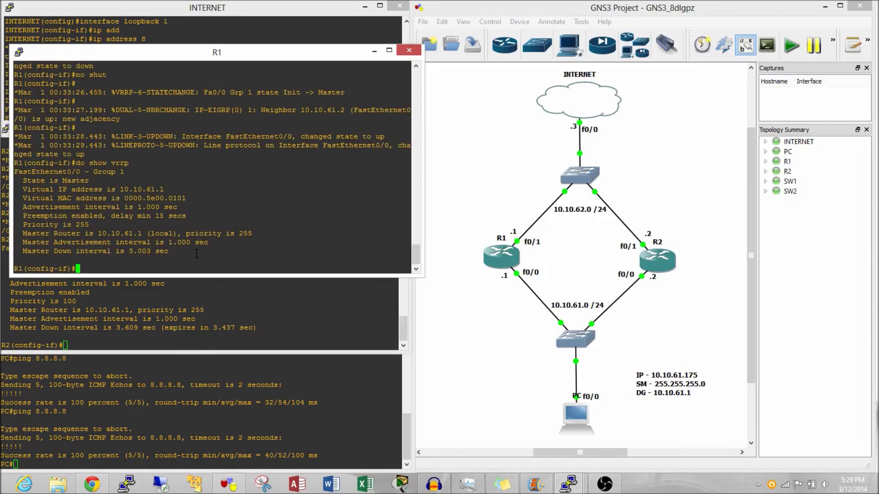
left_click(173, 305)
left_click_drag(186, 58, 179, 57)
left_click(166, 336)
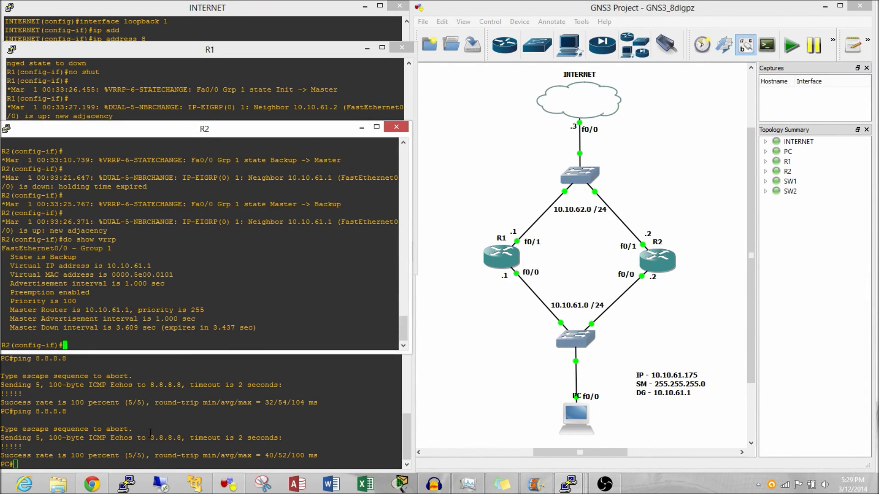
left_click(178, 366)
left_click(192, 190)
left_click(231, 82)
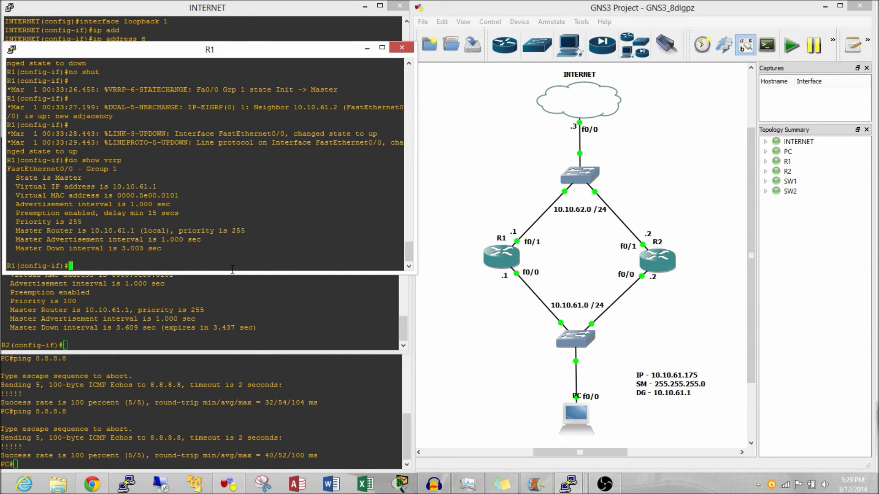
left_click(246, 332)
left_click(209, 415)
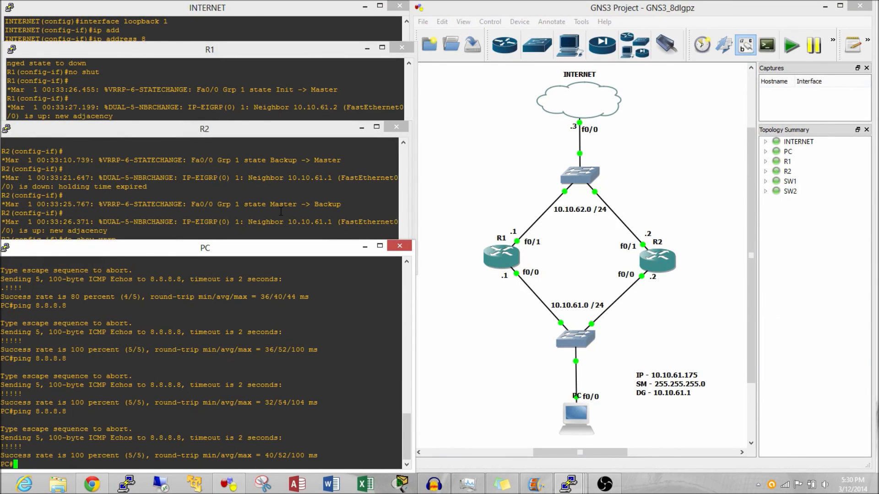
left_click(183, 179)
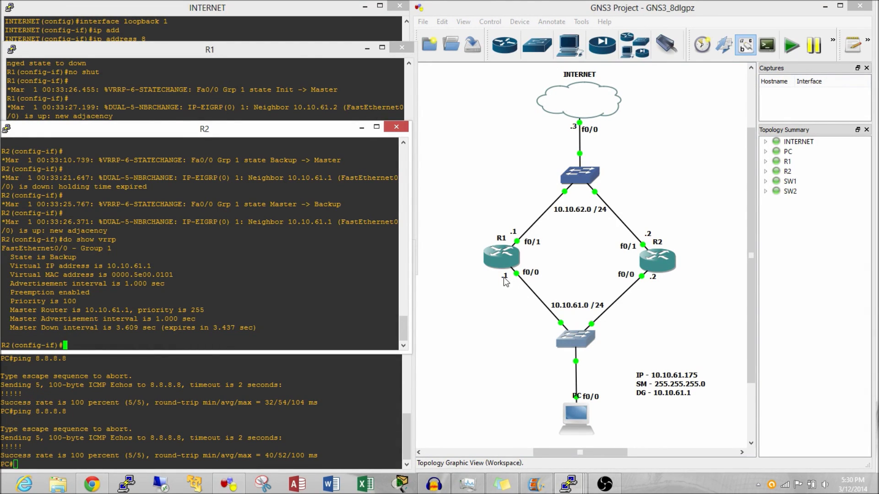
left_click(274, 96)
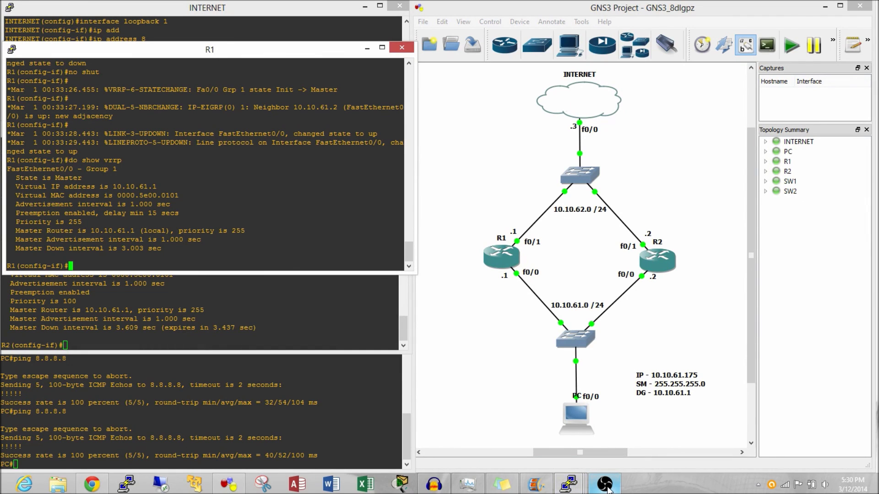
mouse_move(607, 488)
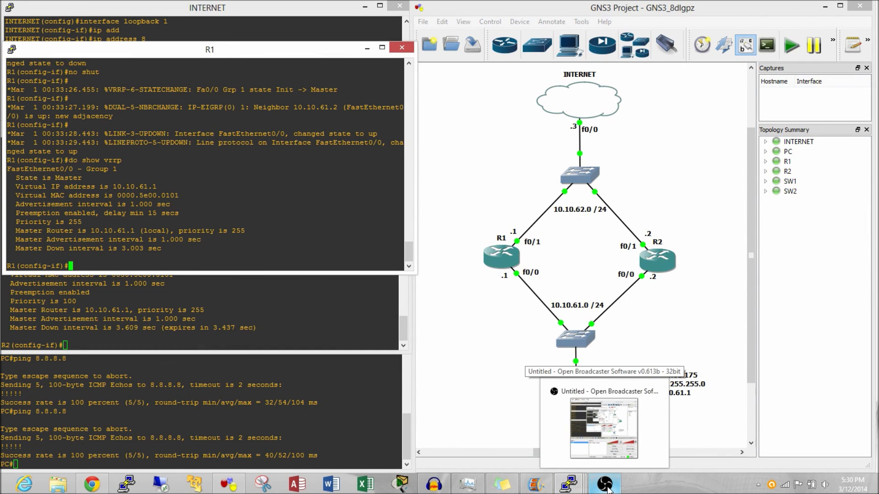
left_click(607, 489)
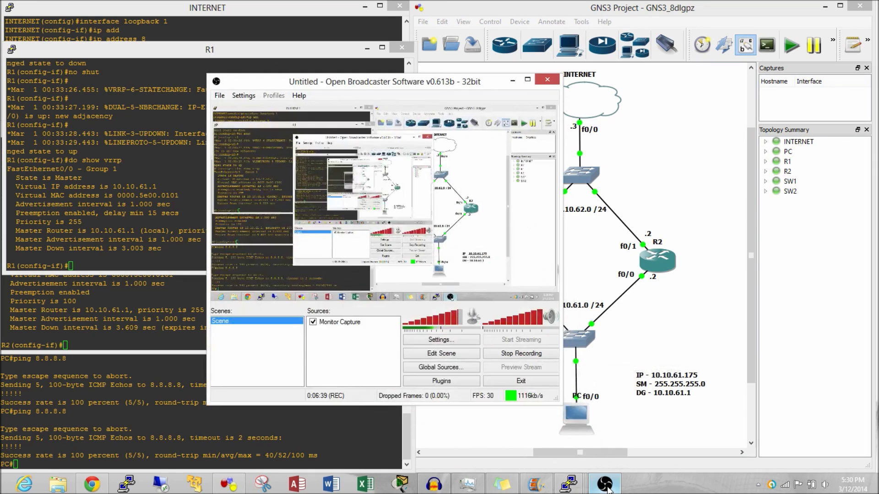